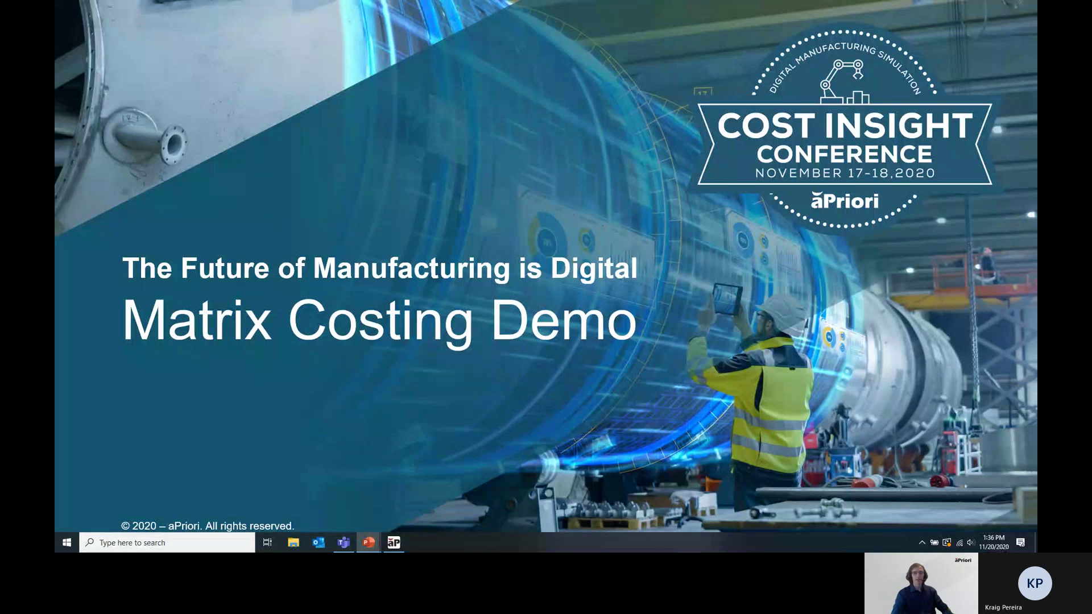
Reveal the Sourcing, Alternative regions, Quoting and Manufacturing teams What If questions, then reach Matrix Costing Parameters
{"action": "key", "text": "Right"}
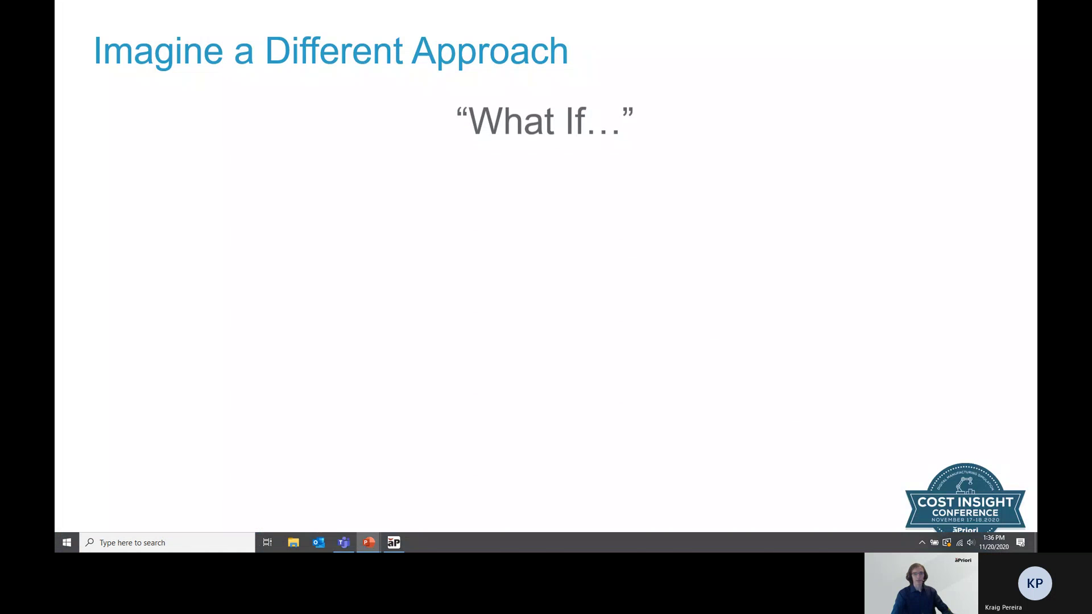
{"action": "key", "text": "Right"}
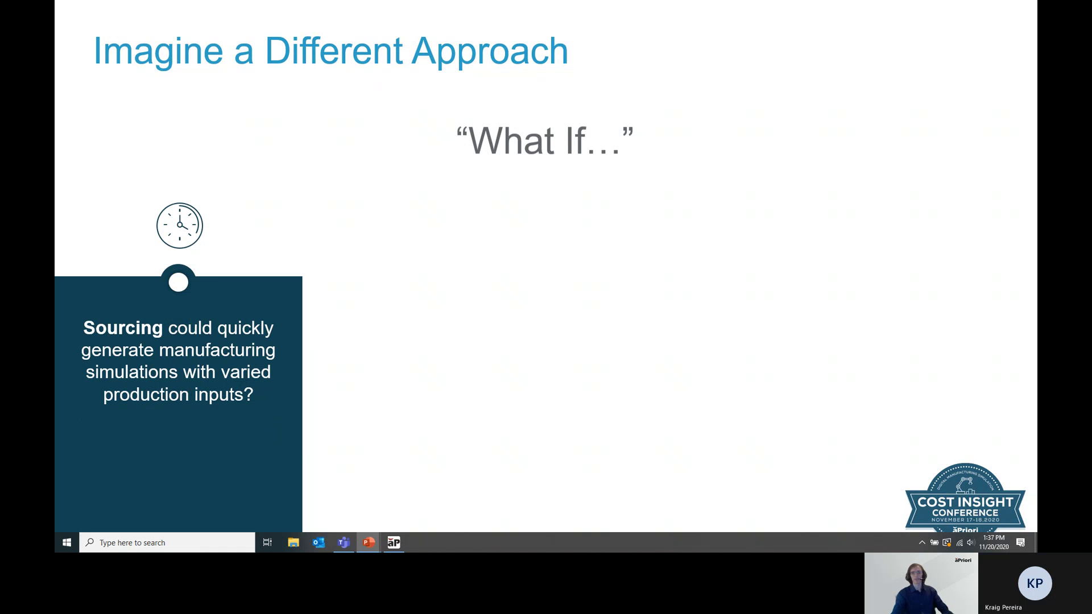
{"action": "key", "text": "Right"}
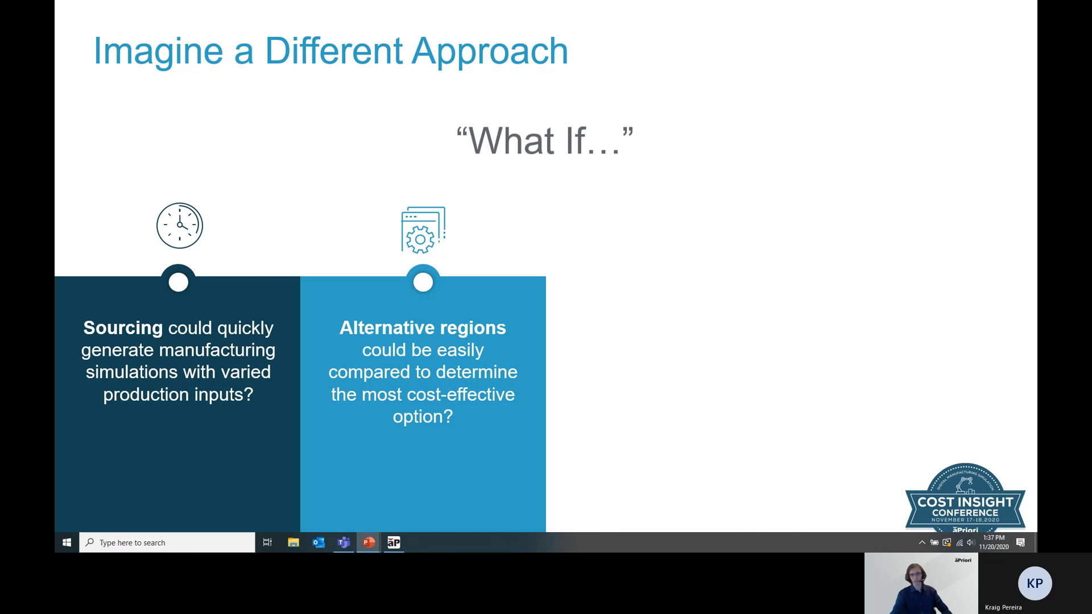
{"action": "key", "text": "Right"}
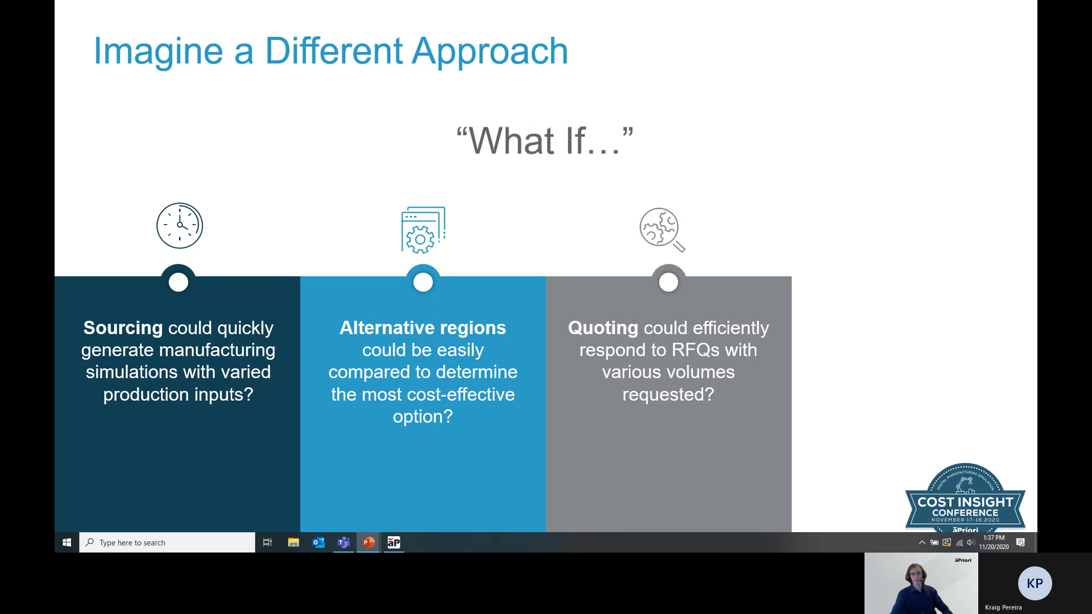
{"action": "key", "text": "Right"}
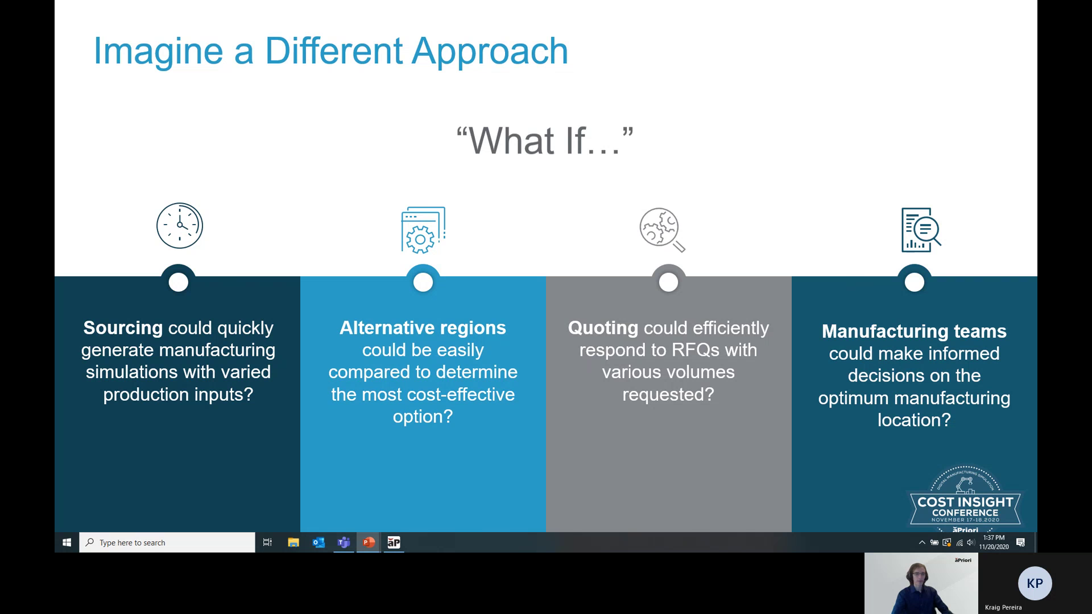
{"action": "key", "text": "Right"}
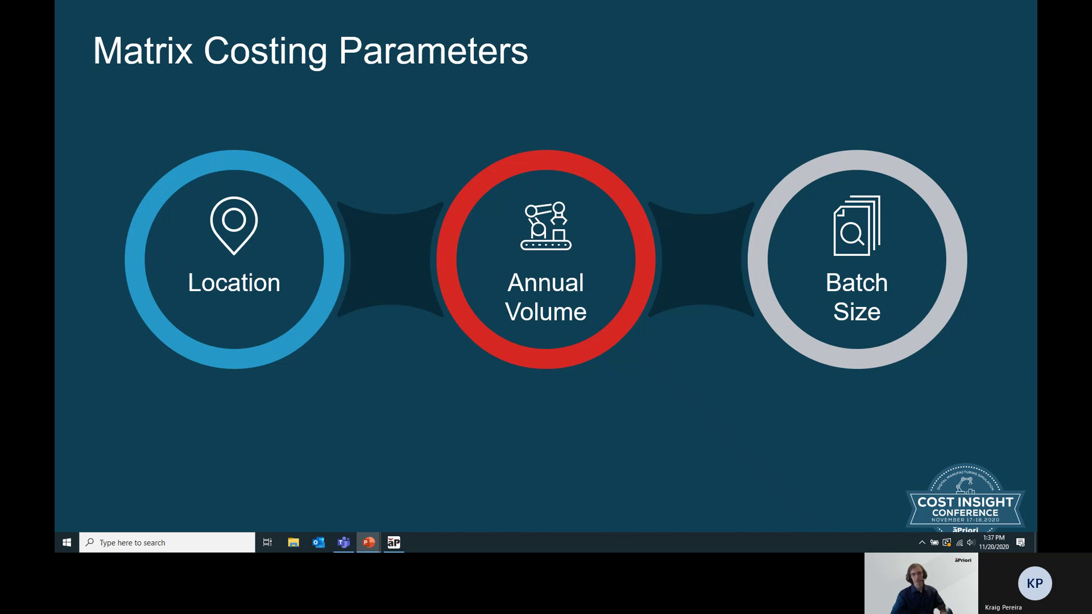
Advance to the demo parameters slide listing eight Brazil and China volume and batch combinations
{"action": "key", "text": "Right"}
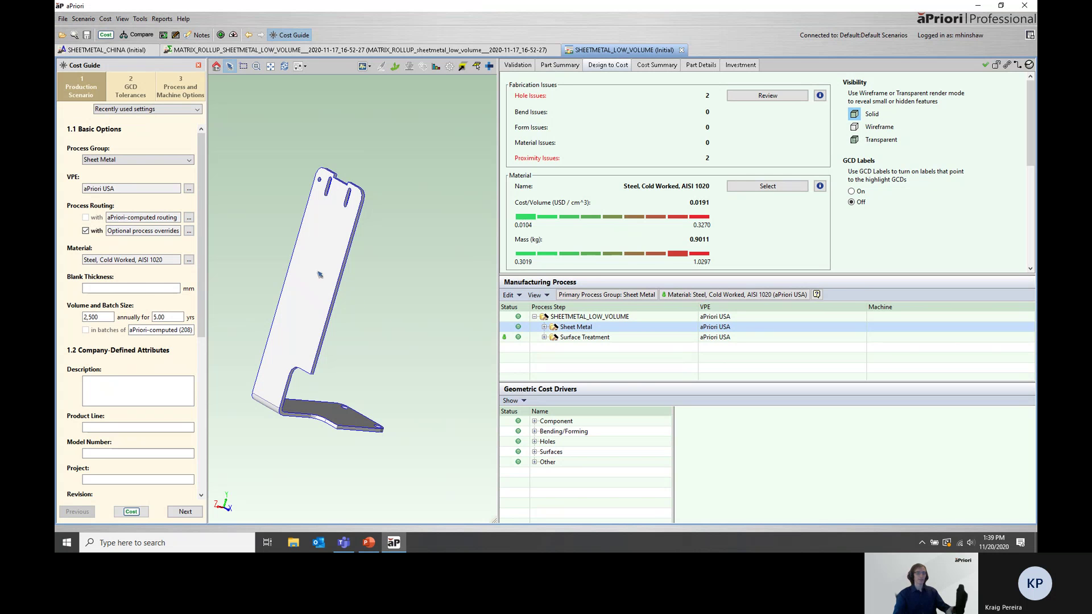
Save a copy of the current scenario under the name China_500_Annually
{"action": "left_click", "coordinate": [80, 19]}
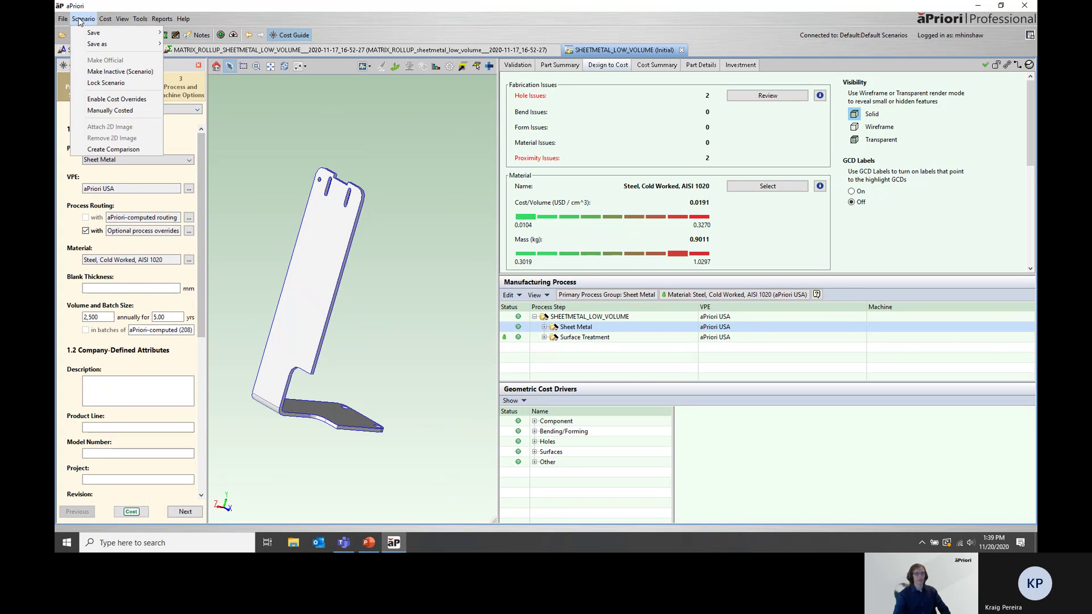
{"action": "mouse_move", "coordinate": [114, 44]}
{"action": "left_click", "coordinate": [183, 44]}
{"action": "type", "text": "China_A500_An"}
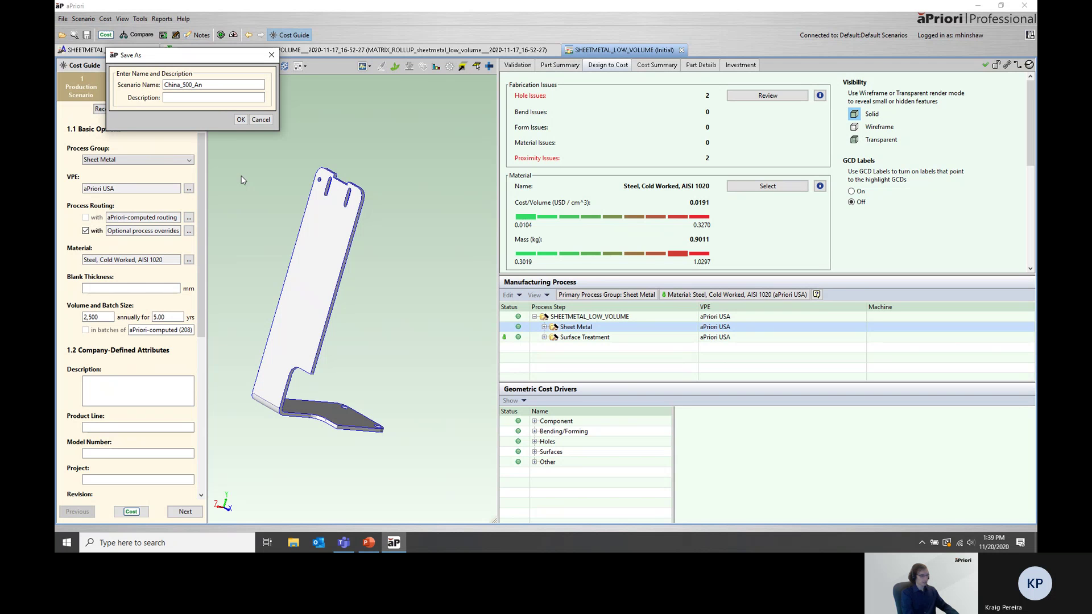
{"action": "type", "text": "nually"}
{"action": "left_click", "coordinate": [240, 120]}
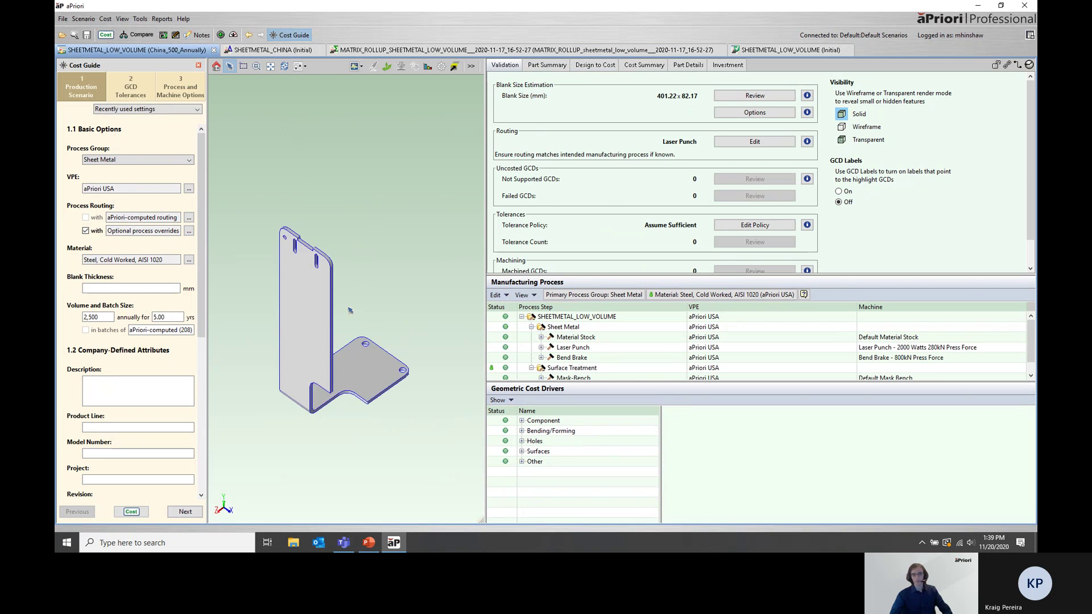
Switch the sheet metal production environment to aPriori China
{"action": "left_click", "coordinate": [189, 189]}
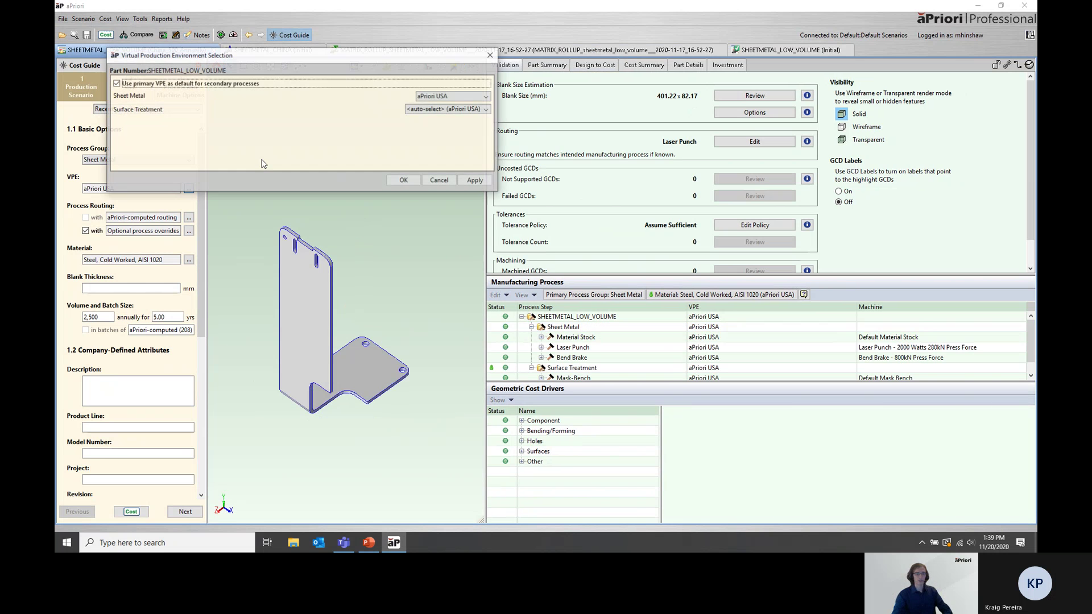
{"action": "left_click", "coordinate": [424, 97]}
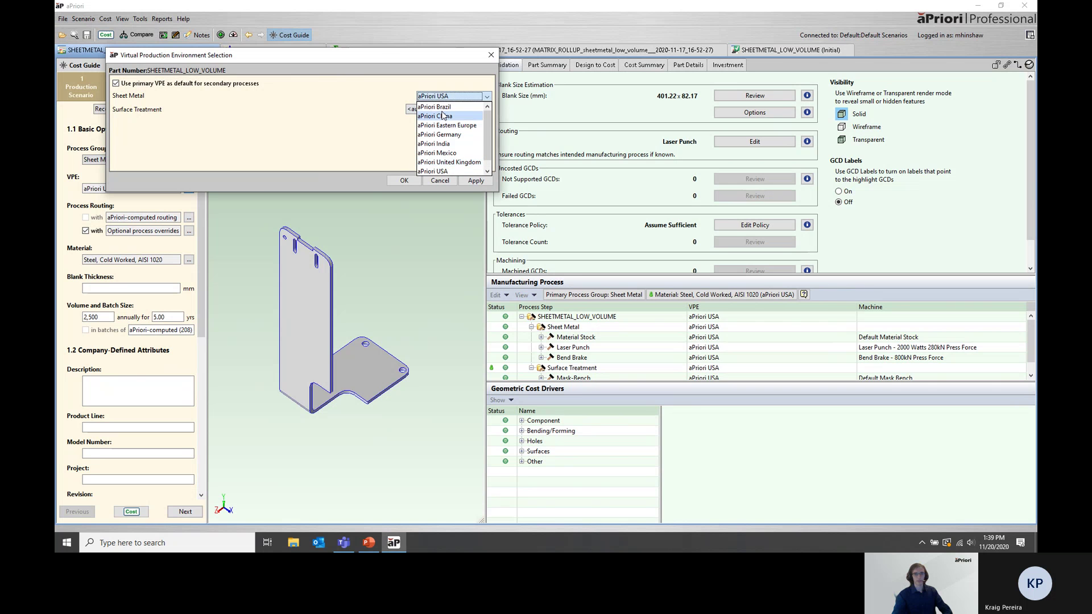
{"action": "left_click", "coordinate": [435, 116]}
{"action": "left_click", "coordinate": [404, 180]}
Set annual volume to 500 with a fixed batch size of 500 and recost
{"action": "double_click", "coordinate": [101, 317]}
{"action": "type", "text": "500"}
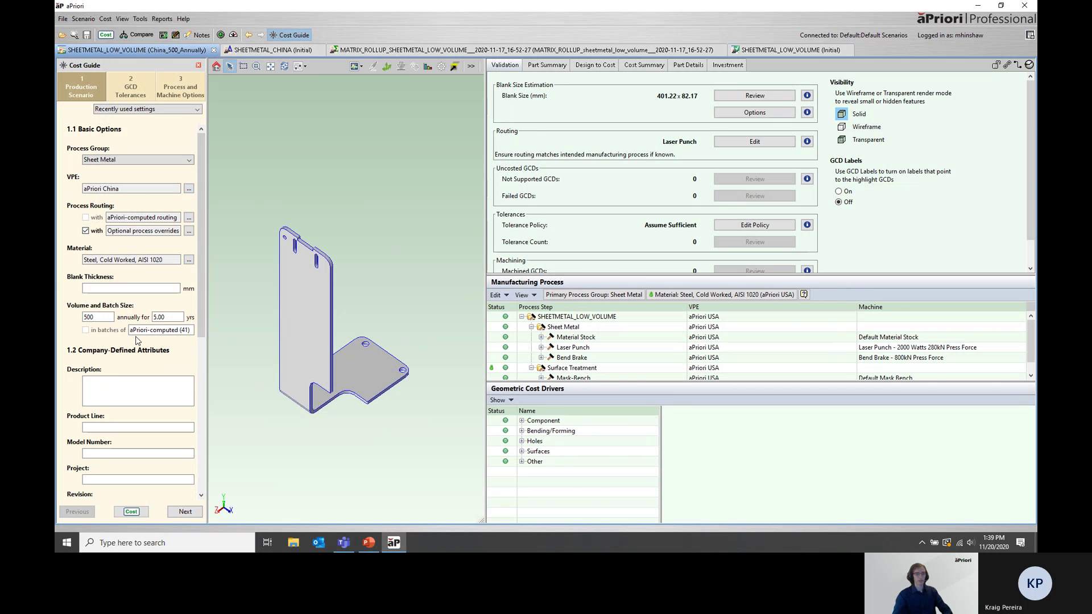
{"action": "left_click", "coordinate": [141, 331]}
{"action": "type", "text": "500"}
{"action": "left_click", "coordinate": [131, 512]}
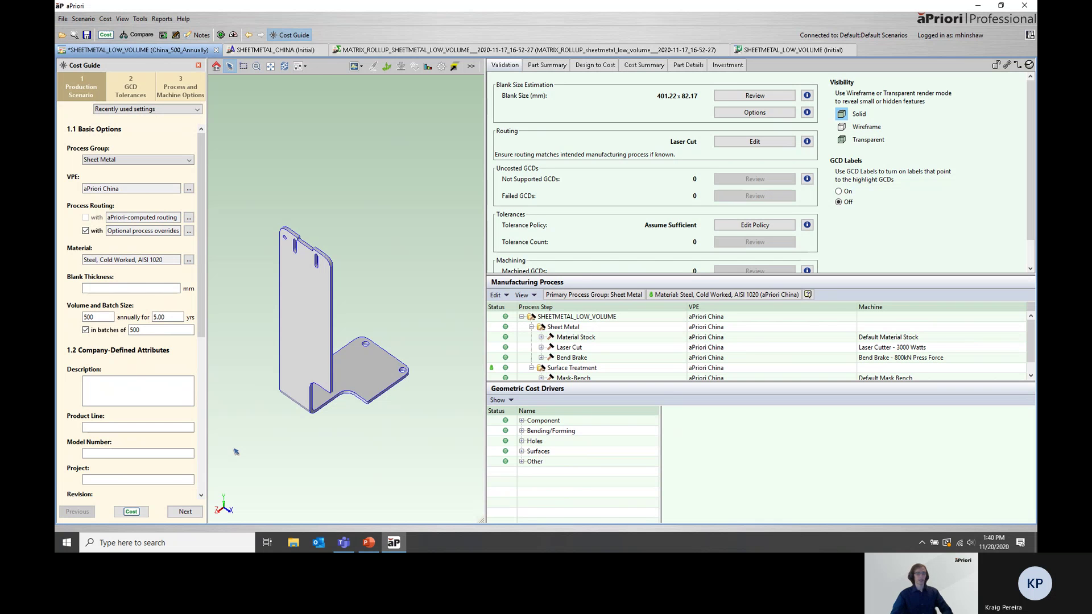
Go back to the SHEETMETAL_LOW_VOLUME initial scenario and start Matrix Costing from the Cost menu
{"action": "left_click", "coordinate": [790, 49]}
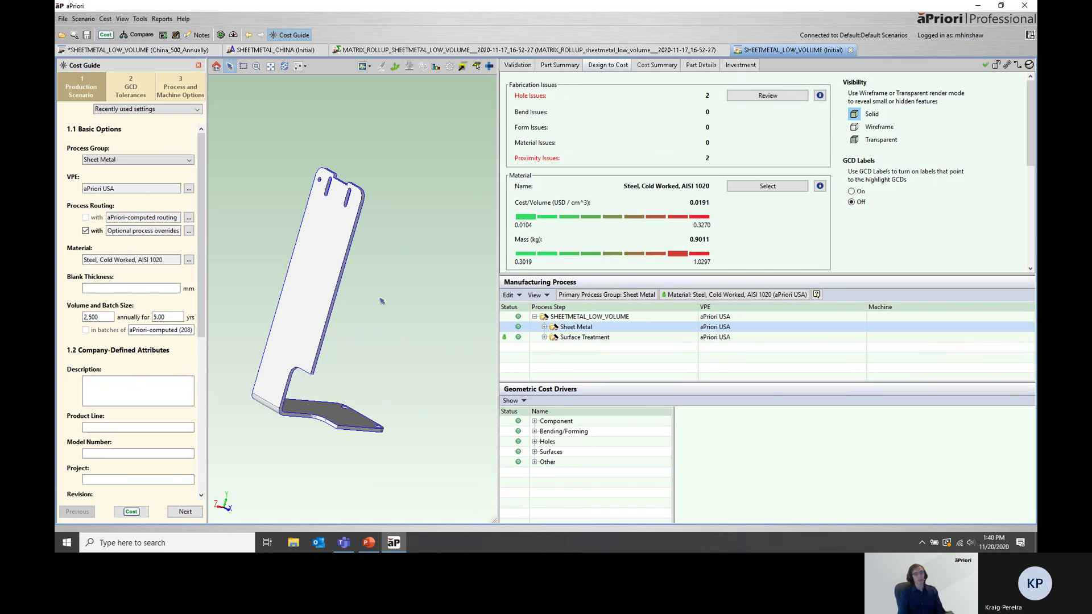
{"action": "left_click", "coordinate": [106, 19]}
{"action": "mouse_move", "coordinate": [122, 19]}
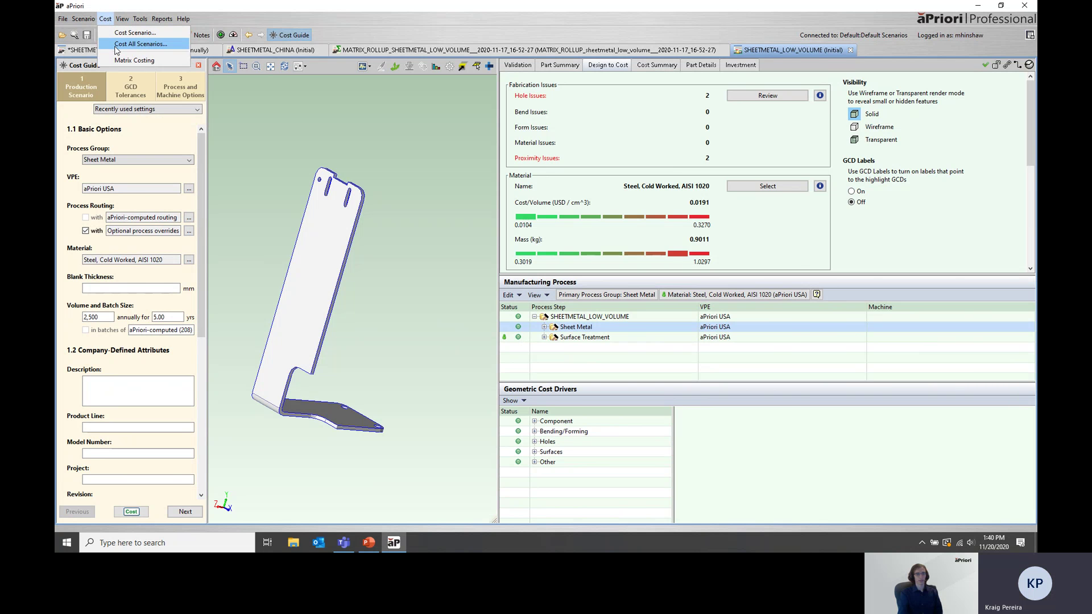
{"action": "key", "text": "Escape"}
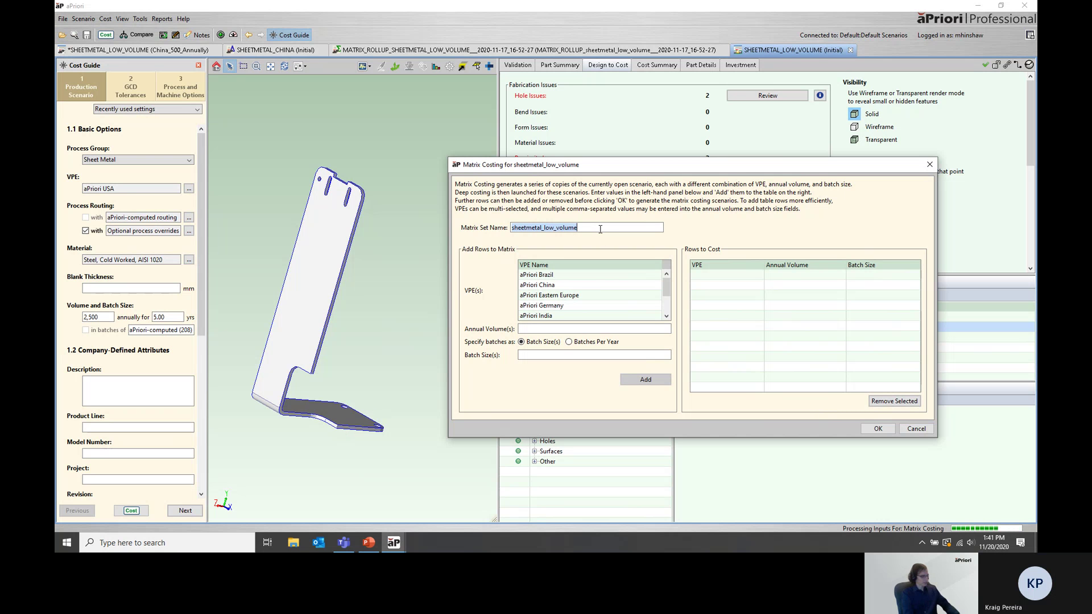
Name the matrix set CI_Demo and select aPriori Brazil and aPriori China as VPEs
{"action": "type", "text": "C"}
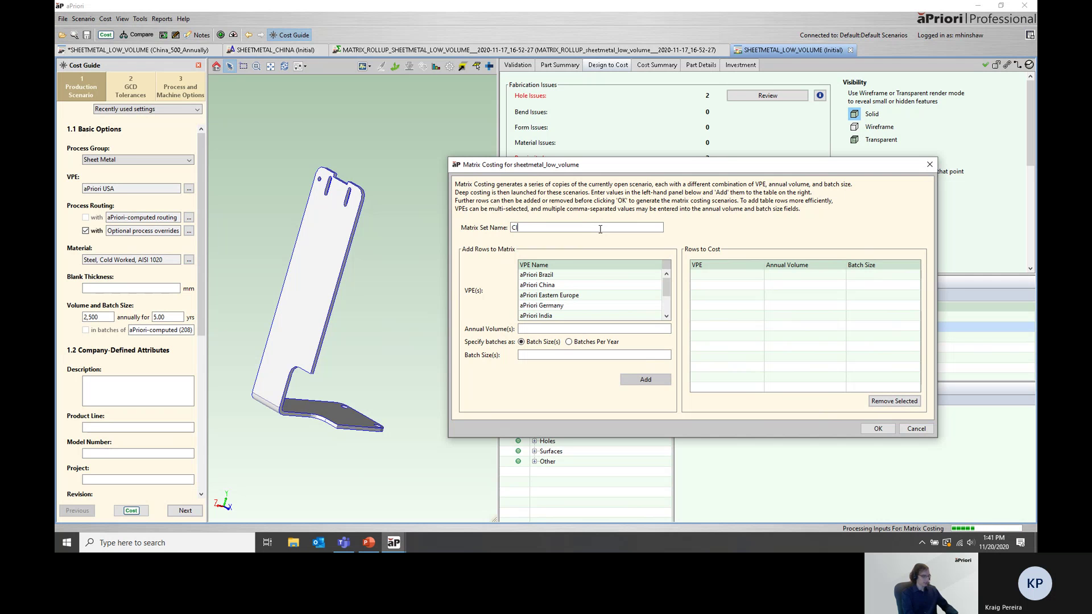
{"action": "type", "text": "I_De"}
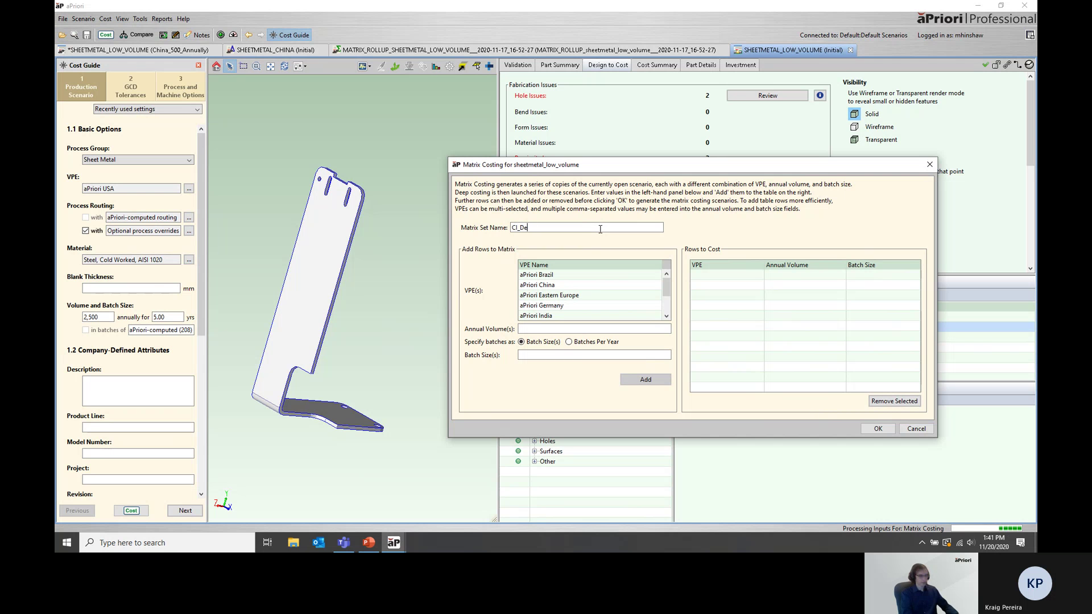
{"action": "type", "text": "emom"}
{"action": "left_click", "coordinate": [575, 275]}
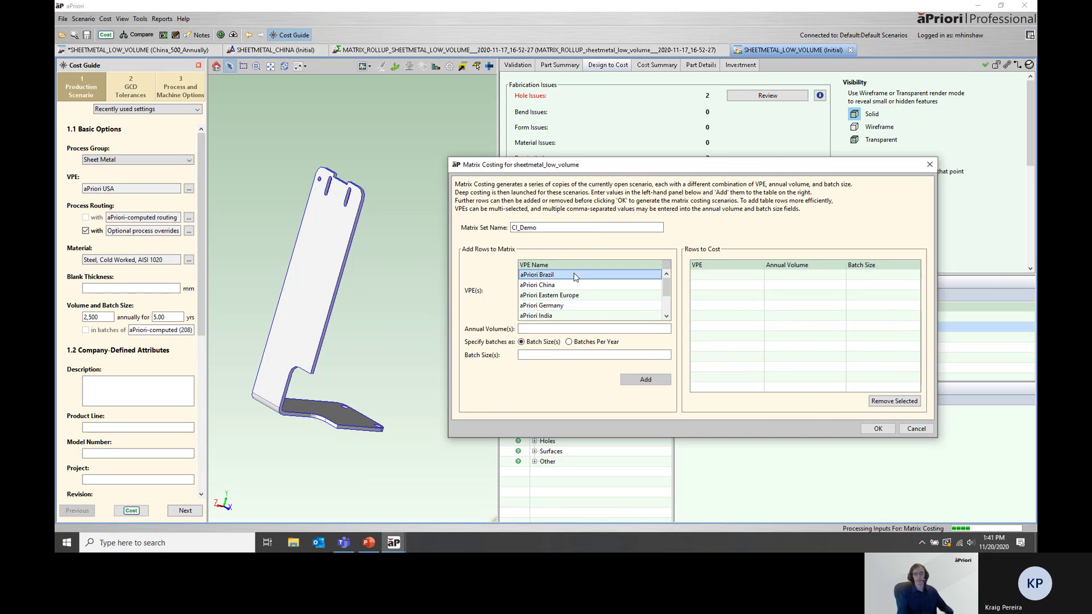
{"action": "left_click", "coordinate": [565, 287], "text": "ctrl"}
Enter annual volumes 500 and 2,500 with 1 and 4 batches per year
{"action": "left_click", "coordinate": [533, 328]}
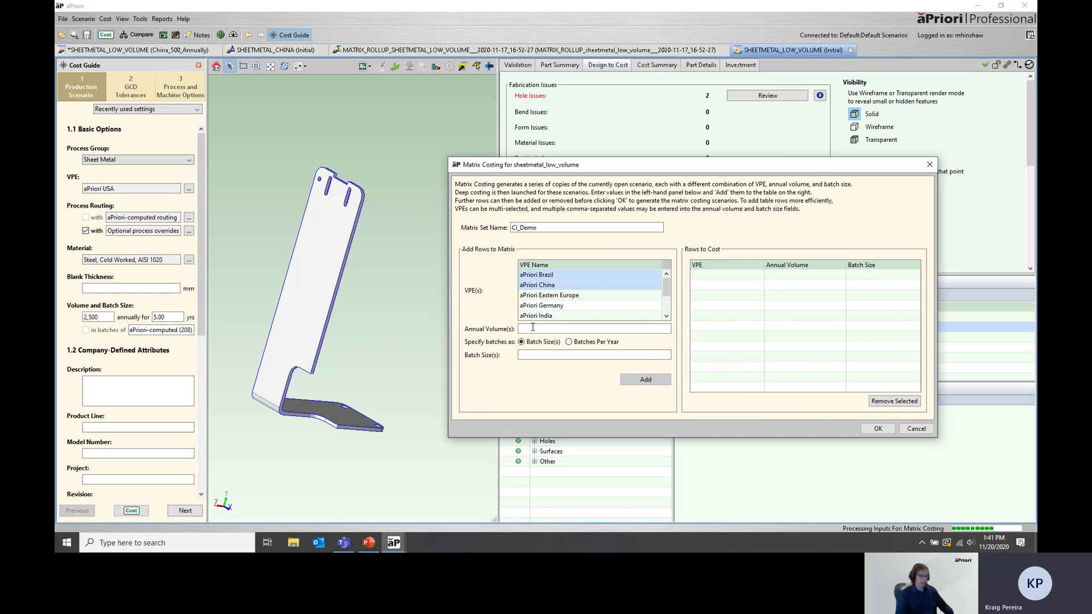
{"action": "type", "text": "250"}
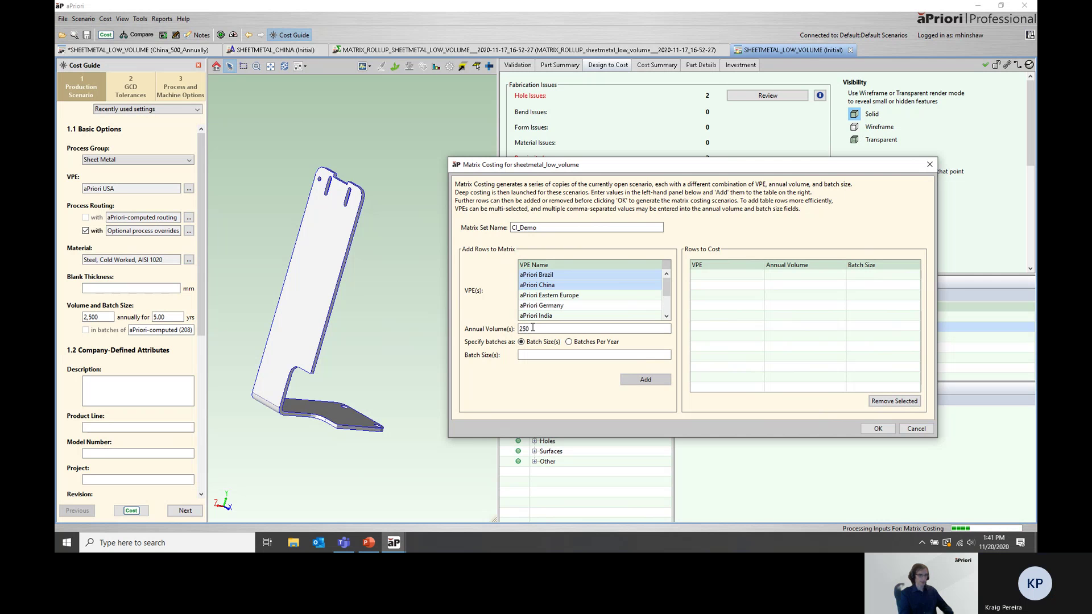
{"action": "type", "text": "0, 2500"}
{"action": "left_click", "coordinate": [569, 342]}
{"action": "left_click", "coordinate": [553, 352]}
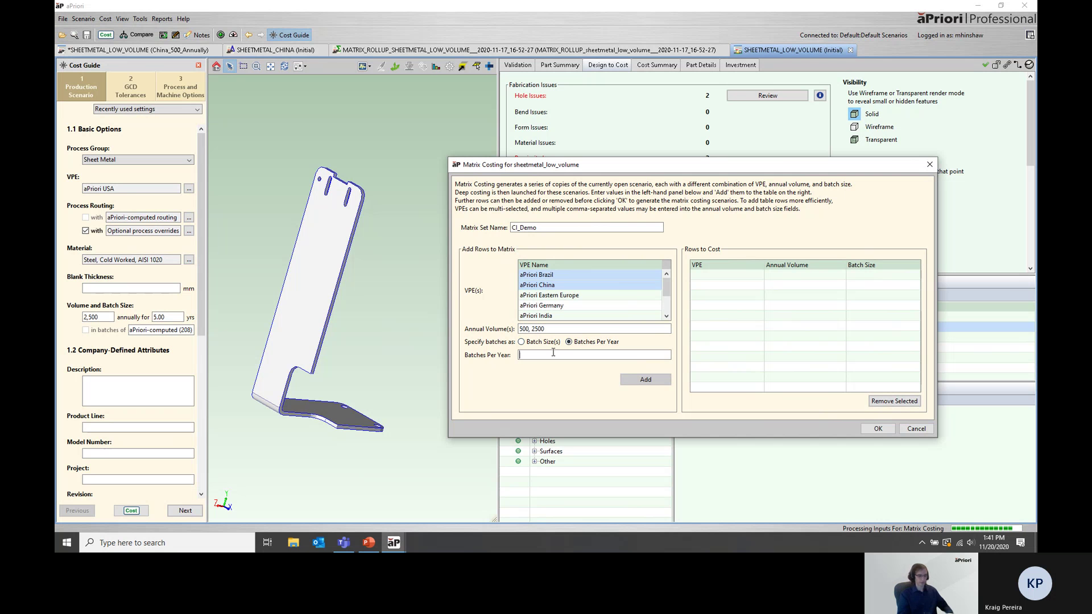
{"action": "type", "text": "1, 4"}
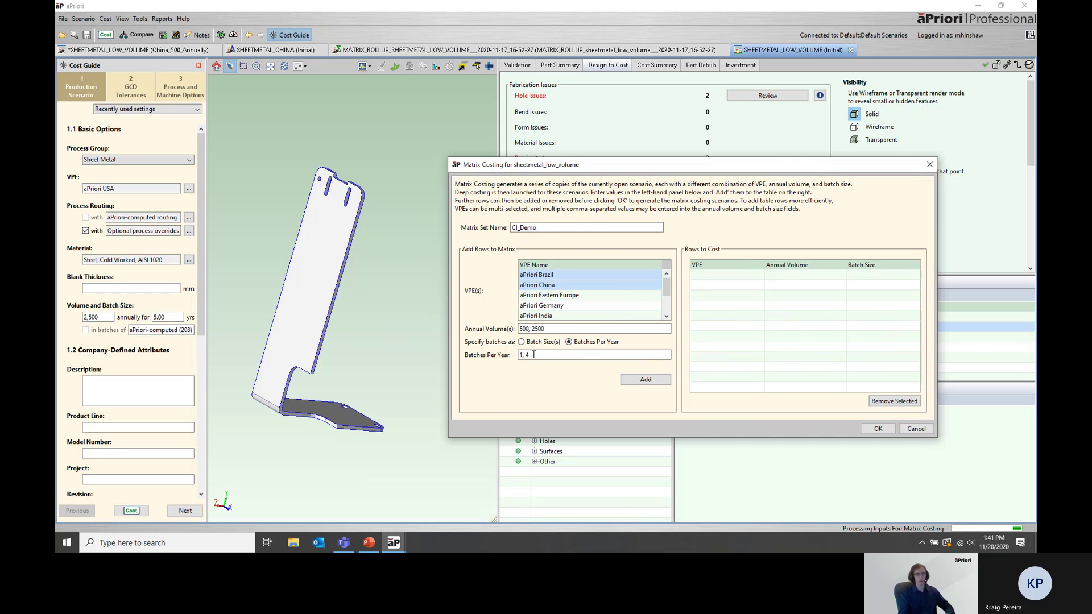
Add the Brazil and China rows, then add and remove the four Eastern Europe rows
{"action": "left_click", "coordinate": [645, 380]}
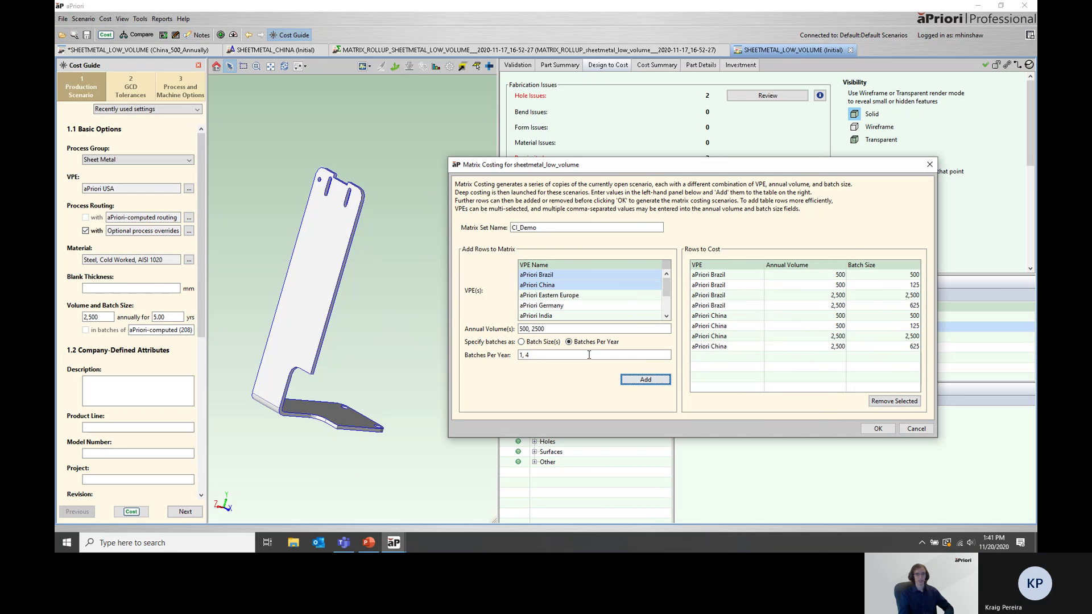
{"action": "left_click", "coordinate": [571, 301]}
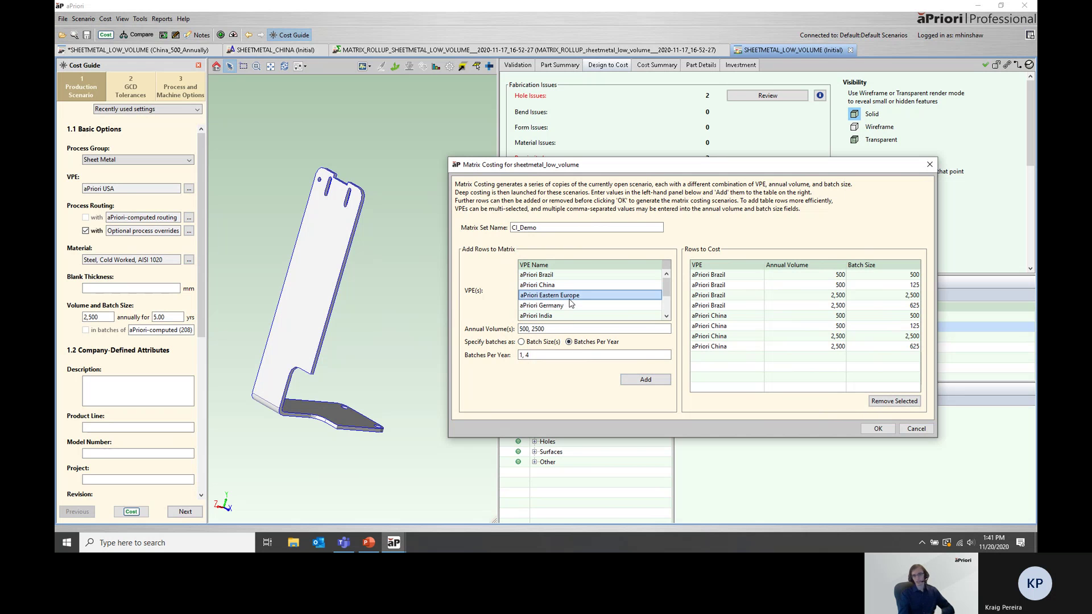
{"action": "left_click", "coordinate": [645, 380]}
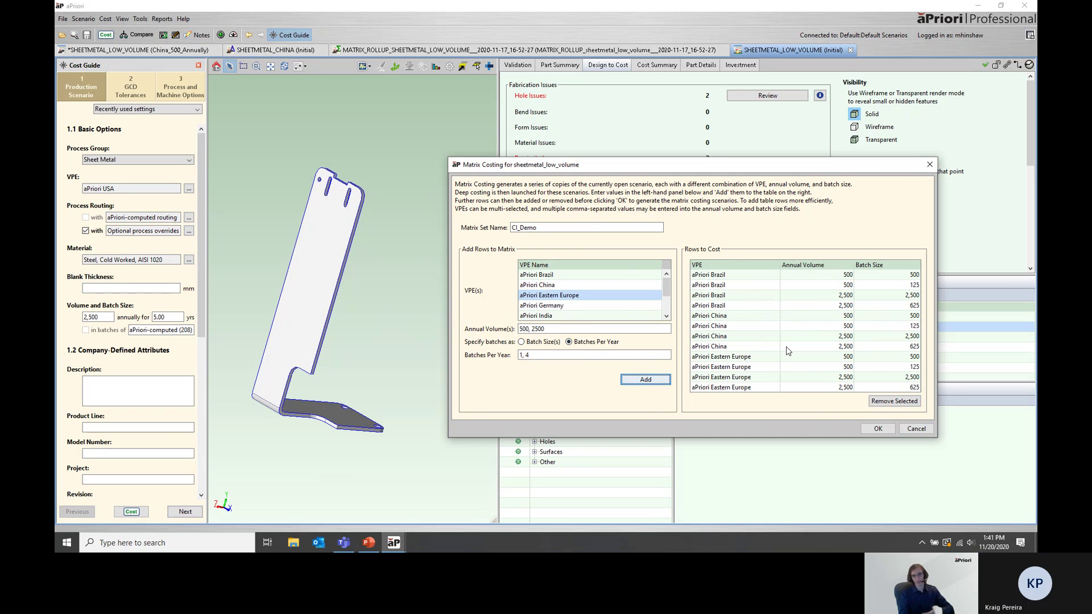
{"action": "left_click", "coordinate": [747, 357]}
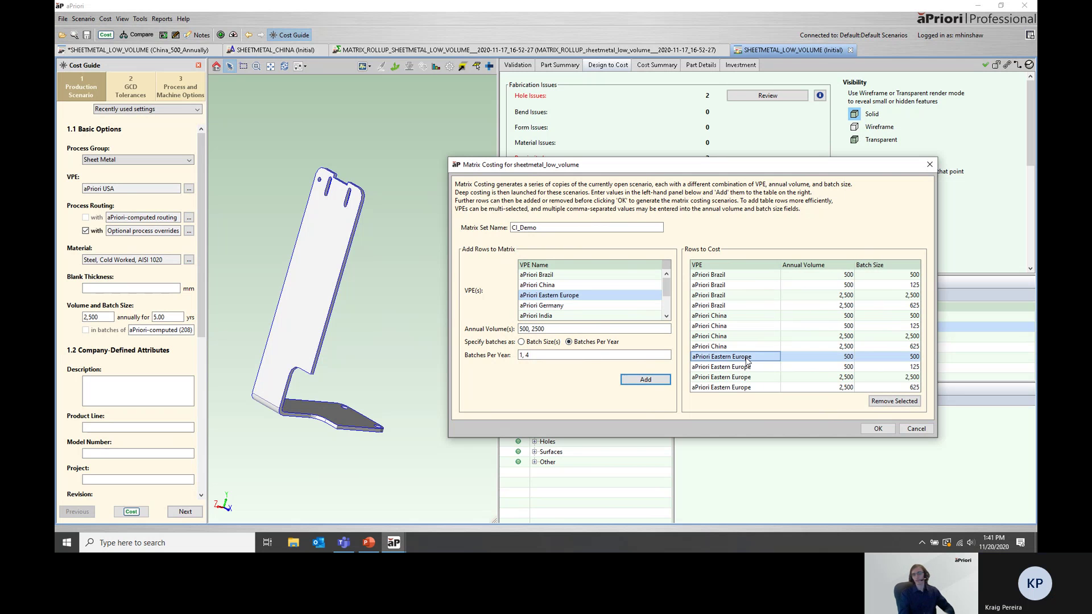
{"action": "left_click", "coordinate": [735, 388], "text": "shift"}
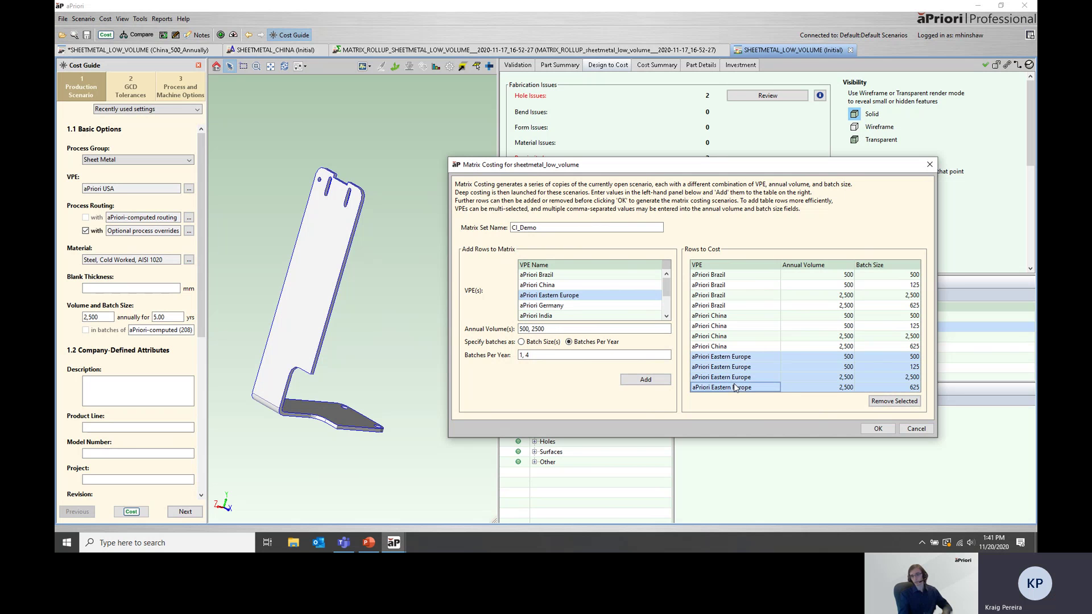
{"action": "left_click", "coordinate": [894, 401]}
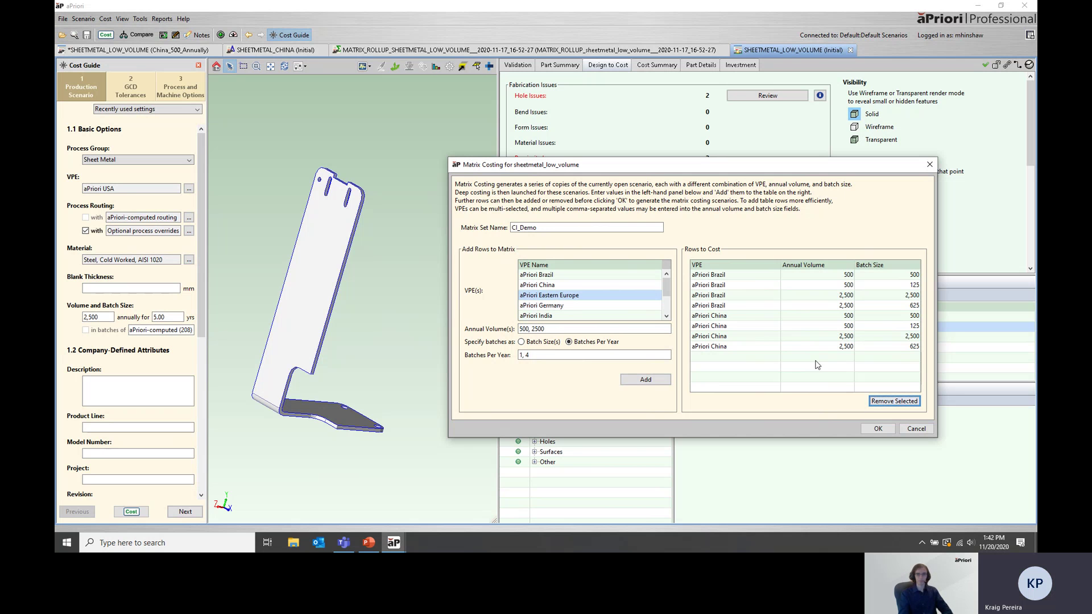
Generate and cost the eight Brazil and China matrix scenarios
{"action": "left_click", "coordinate": [880, 428]}
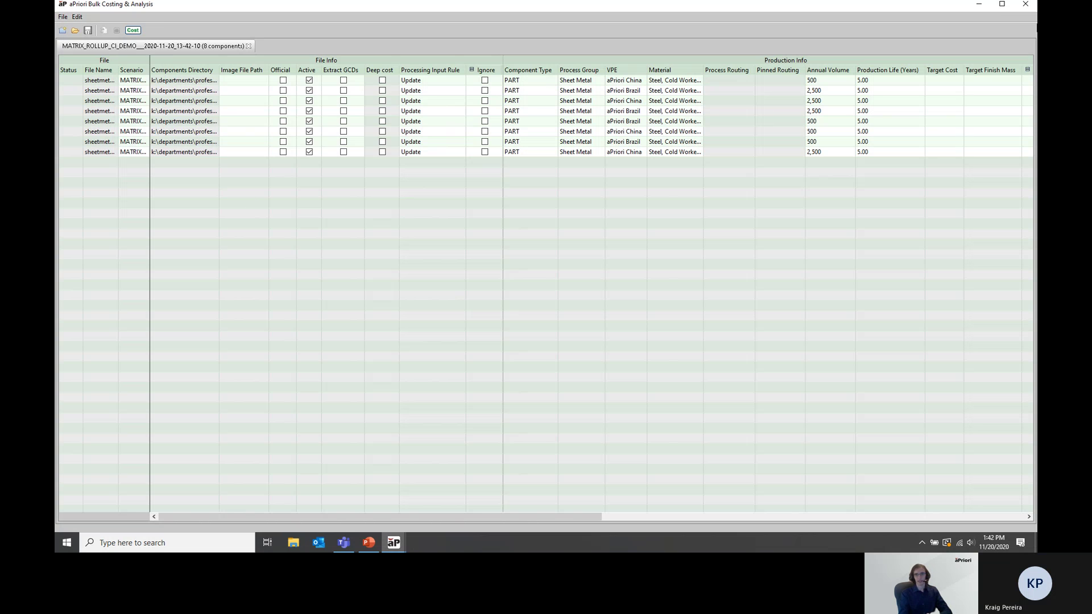
Close Bulk Costing, open the matrix roll-up, and sort it ascending by fully burdened cost
{"action": "left_click", "coordinate": [1021, 10]}
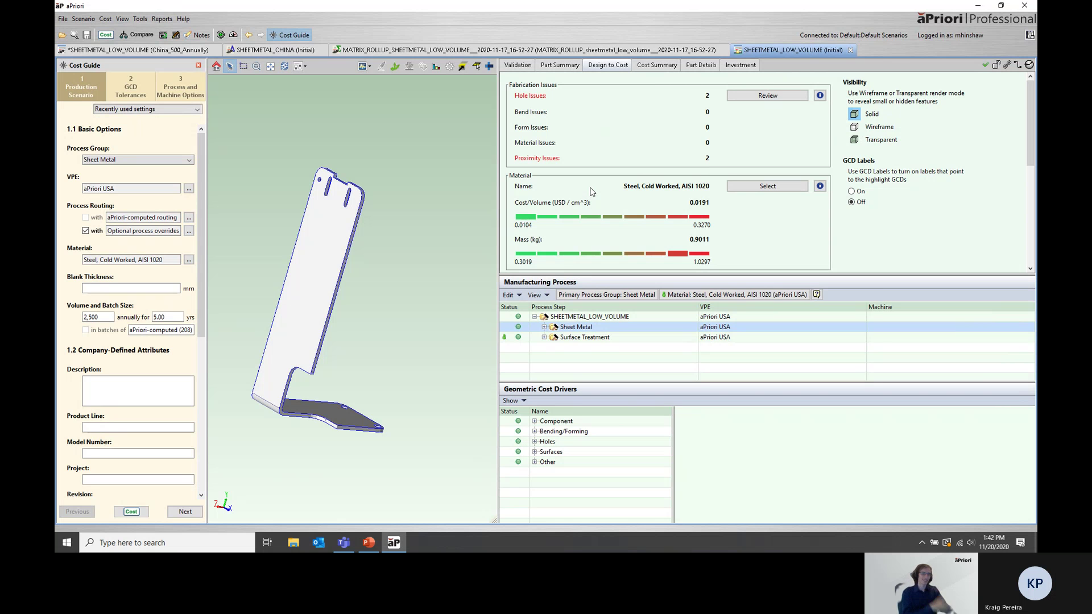
{"action": "left_click", "coordinate": [566, 53]}
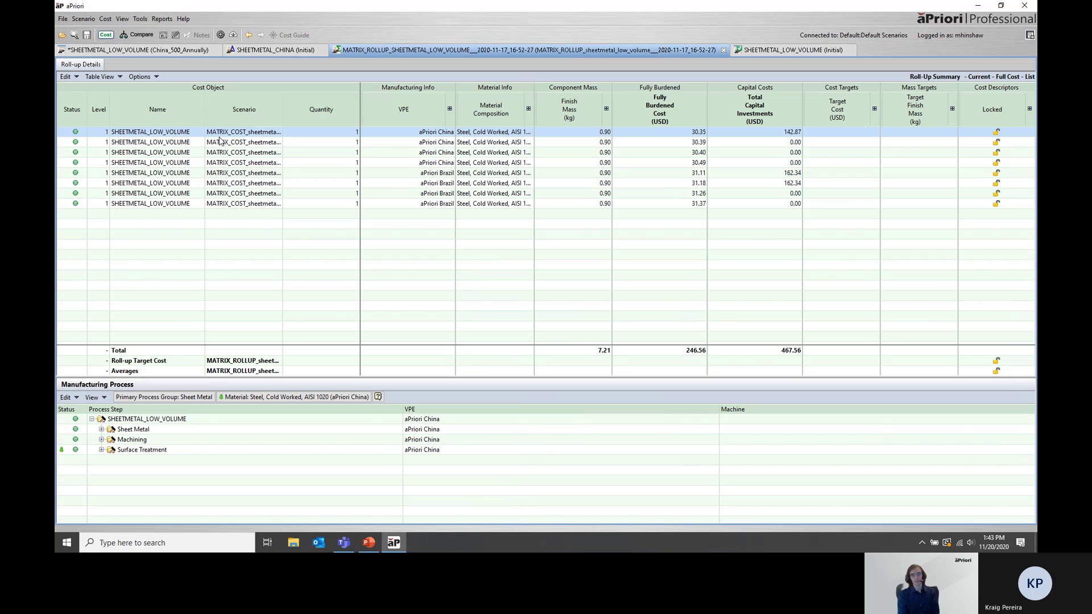
{"action": "left_click", "coordinate": [659, 114]}
{"action": "left_click", "coordinate": [658, 114]}
Open the SHEETMETAL_CHINA comparison of the four China scenarios at 500 and 2,500
{"action": "left_click", "coordinate": [275, 50]}
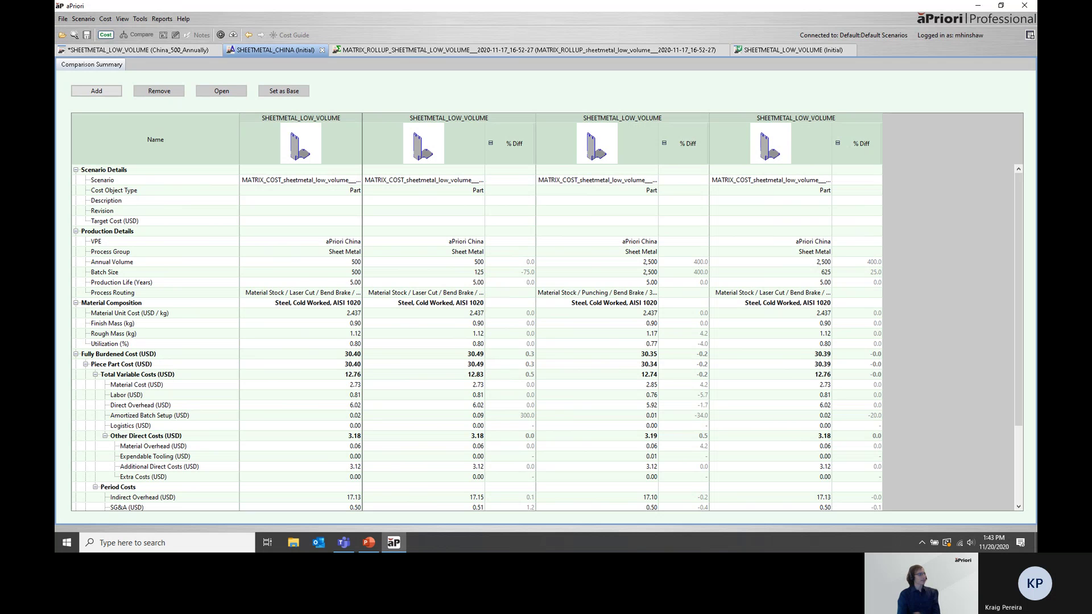
Swap presenter view with the full-screen slide show, then advance to the 'Imagine a Different Approach' slide
{"action": "key", "text": "alt+Tab"}
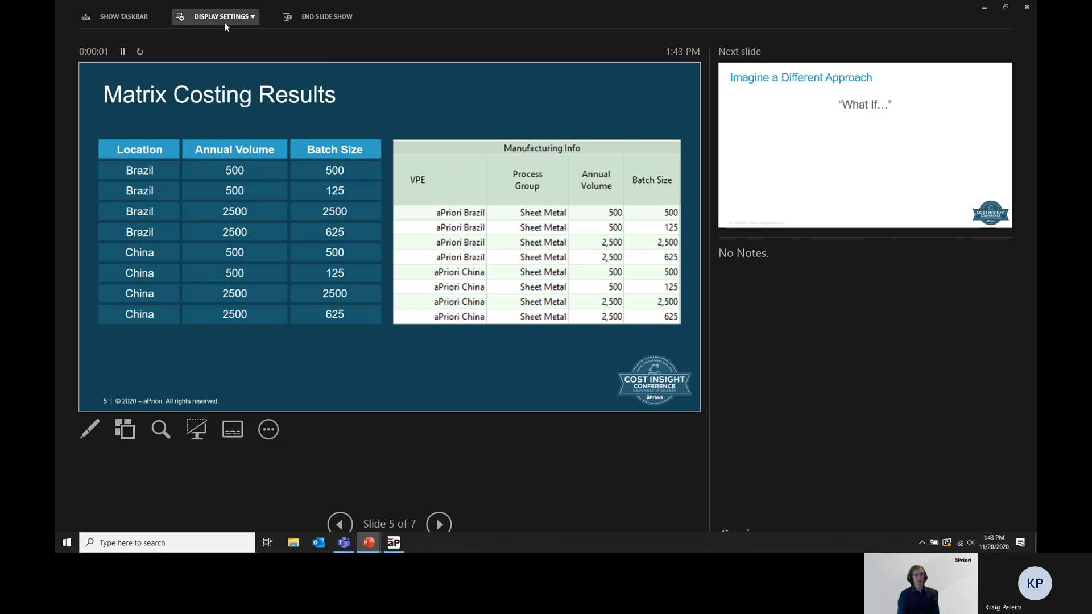
{"action": "left_click", "coordinate": [225, 19]}
{"action": "left_click", "coordinate": [232, 37]}
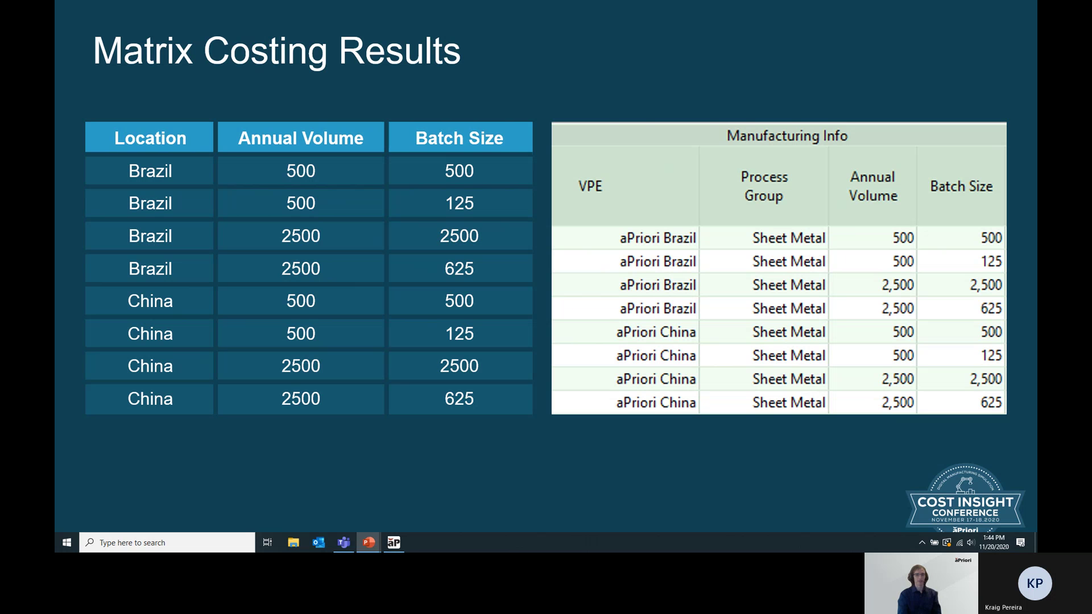
{"action": "key", "text": "Right"}
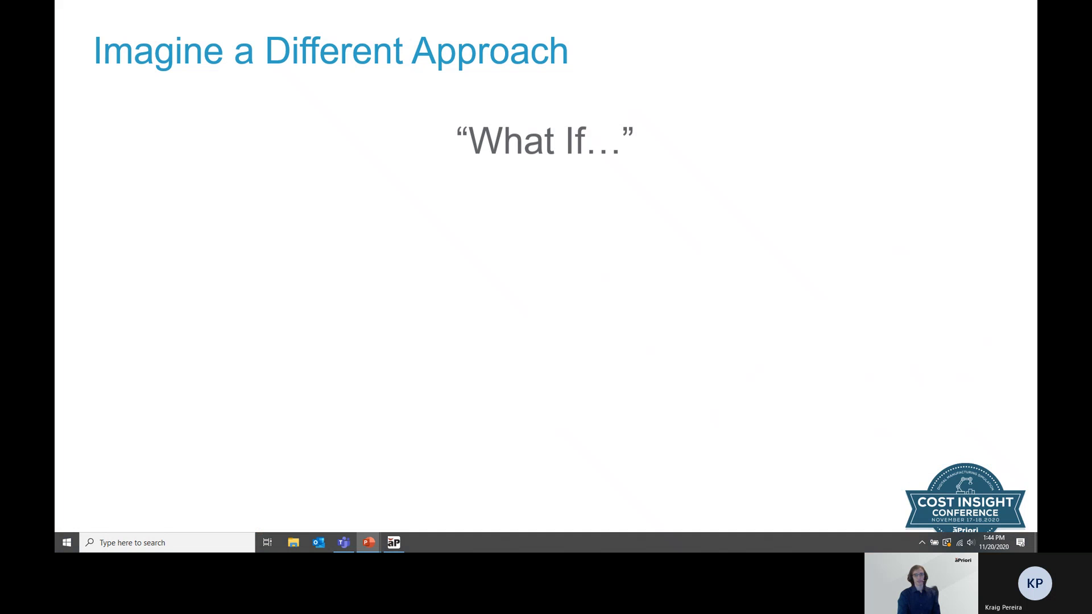
Reveal the Sourcing, Alternative regions, Quoting and Manufacturing teams What If points one by one
{"action": "key", "text": "Right"}
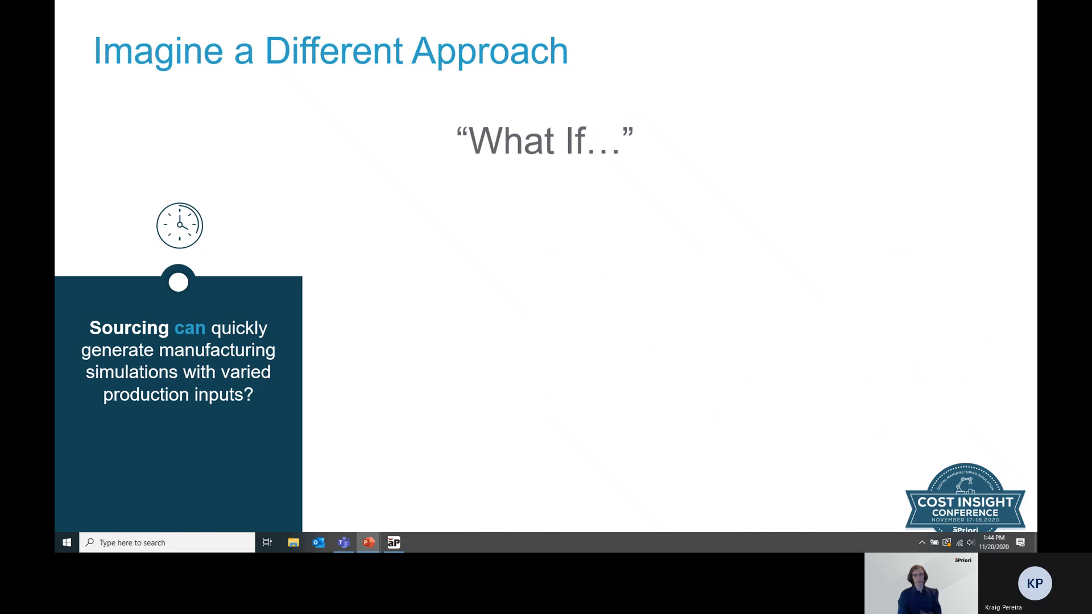
{"action": "key", "text": "Right"}
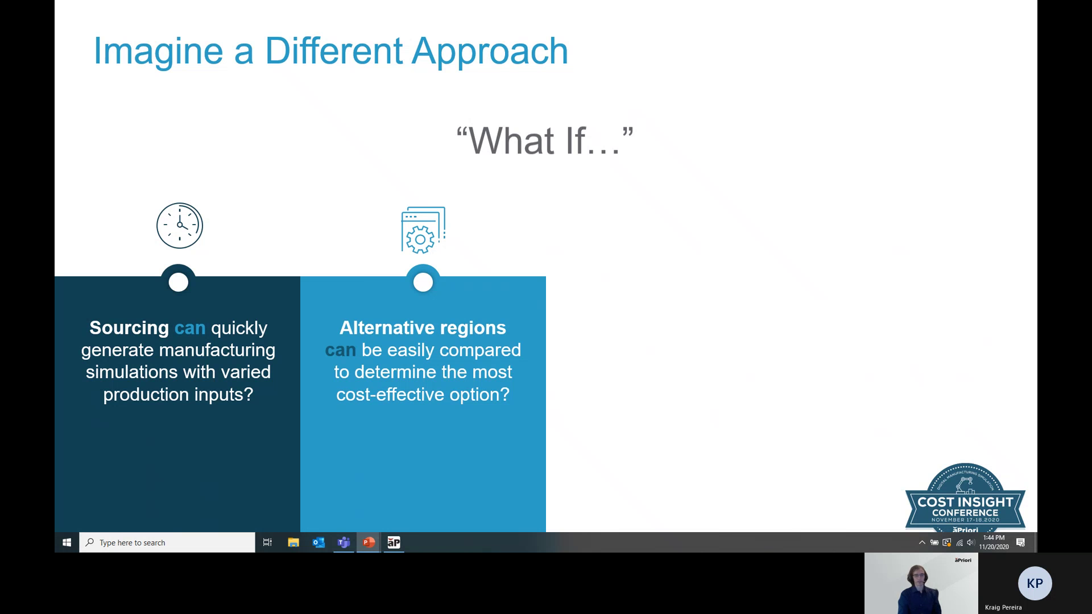
{"action": "key", "text": "Right"}
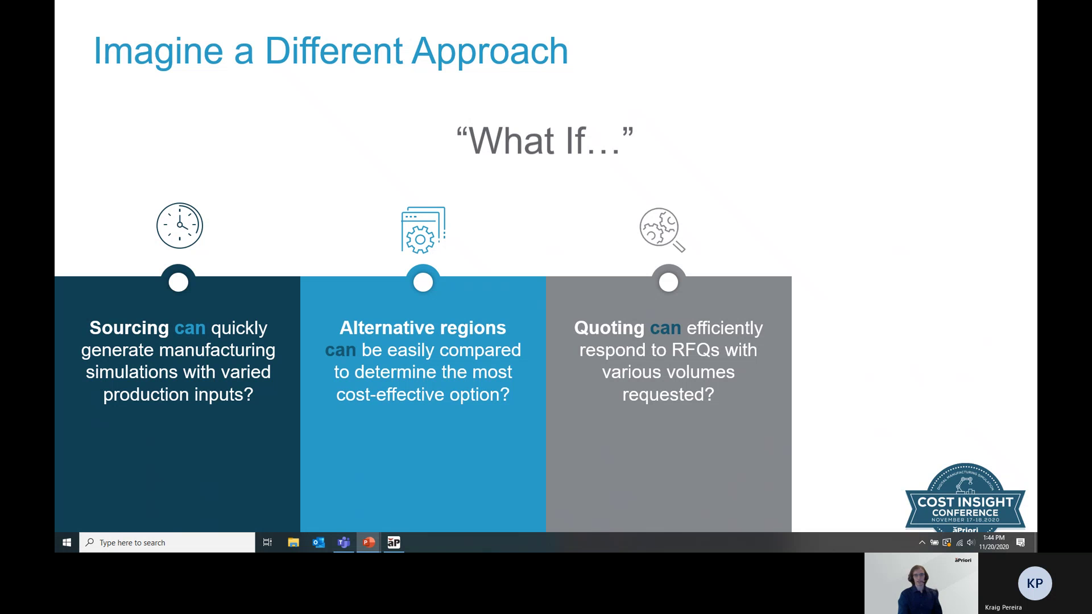
{"action": "key", "text": "Right"}
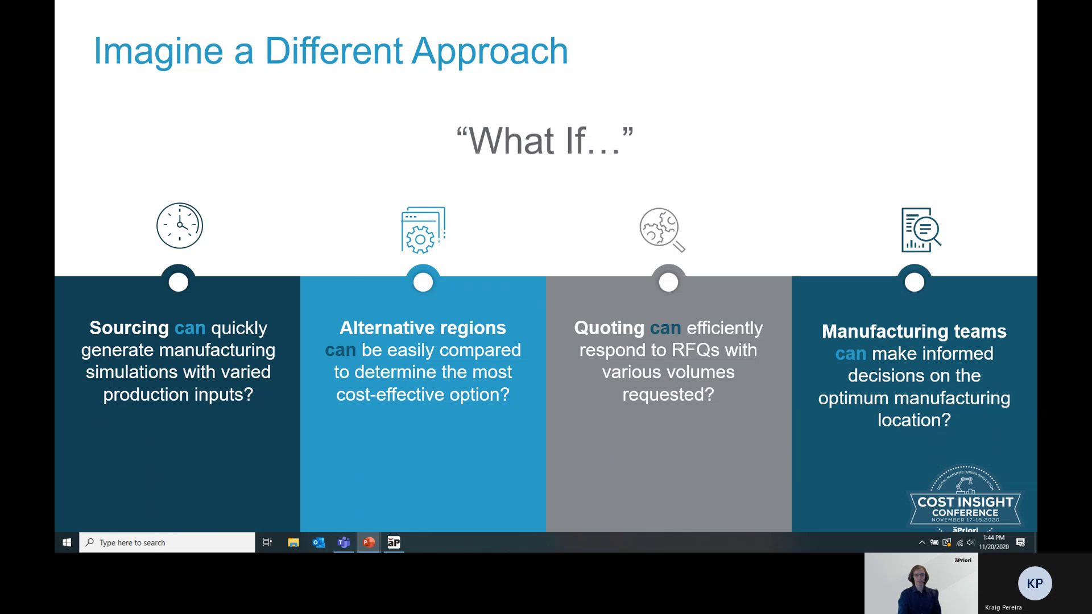